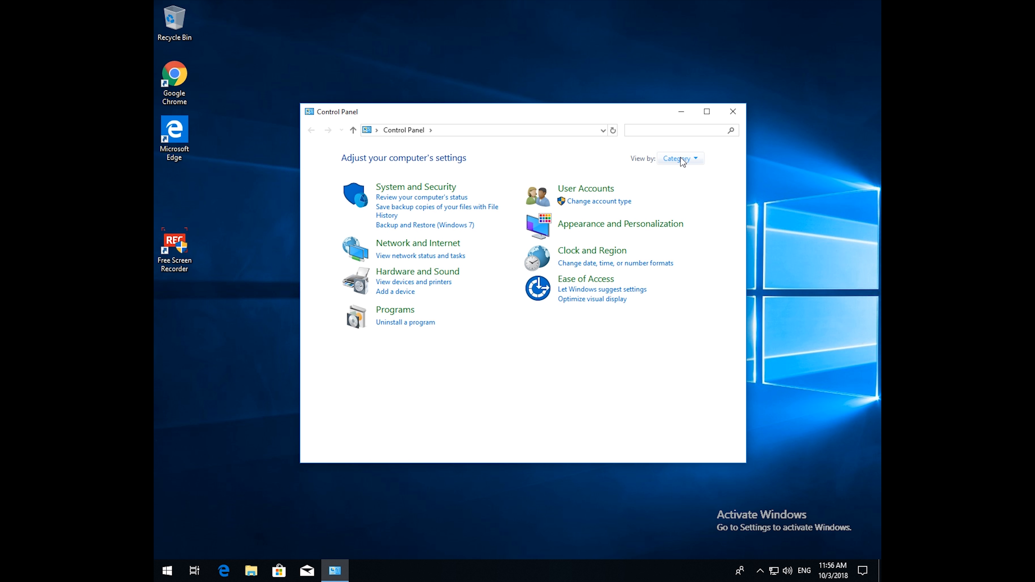
# Switch Control Panel to small icons, open Mail, and add a new profile named 'Email'.
pyautogui.click(683, 160)
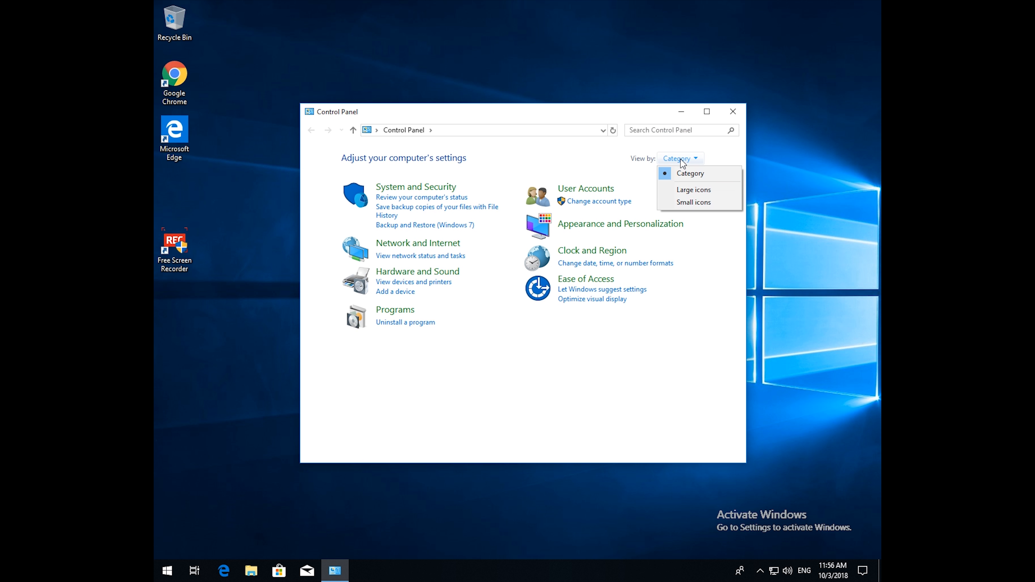
pyautogui.click(685, 203)
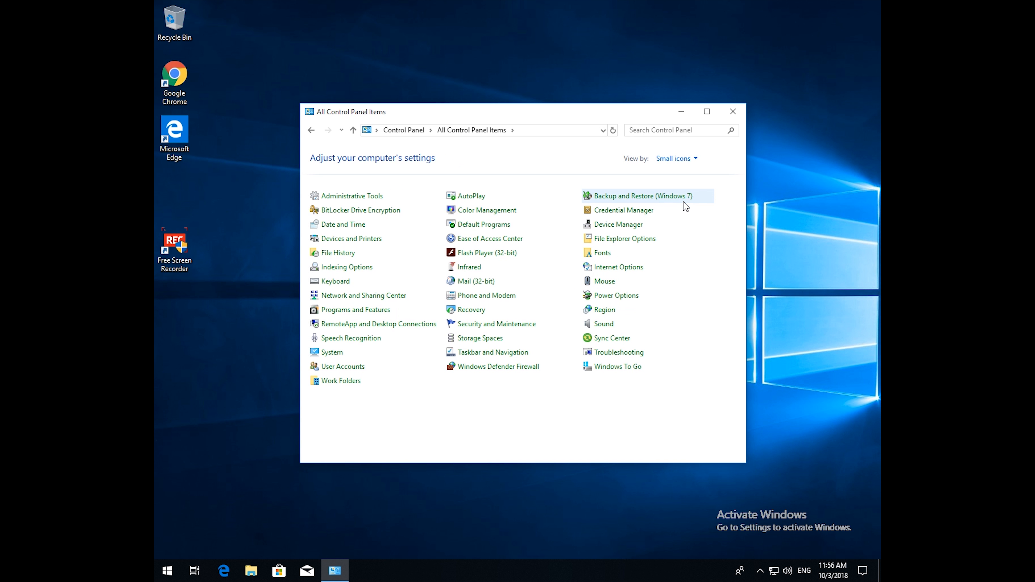
pyautogui.click(480, 283)
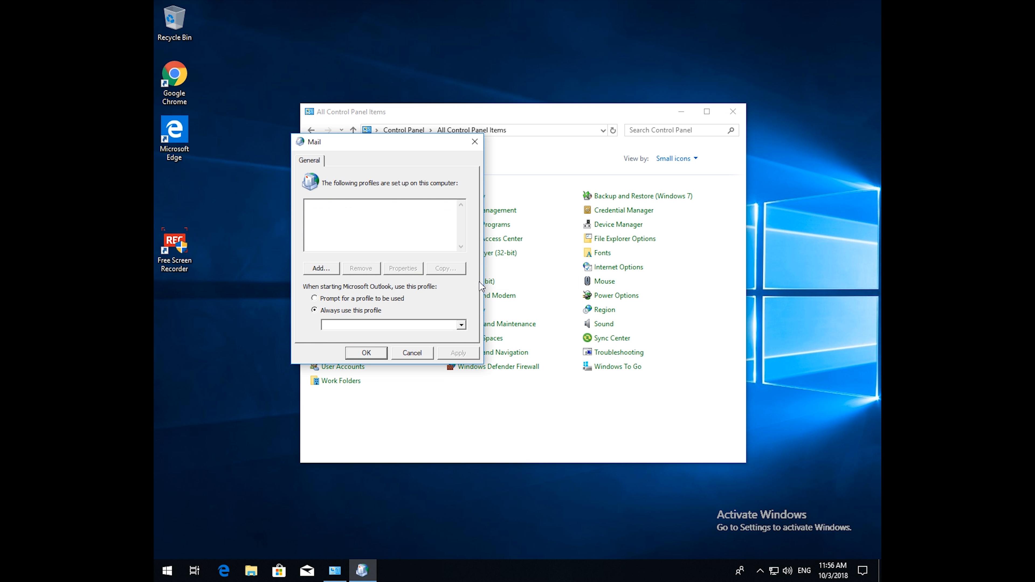
pyautogui.click(321, 269)
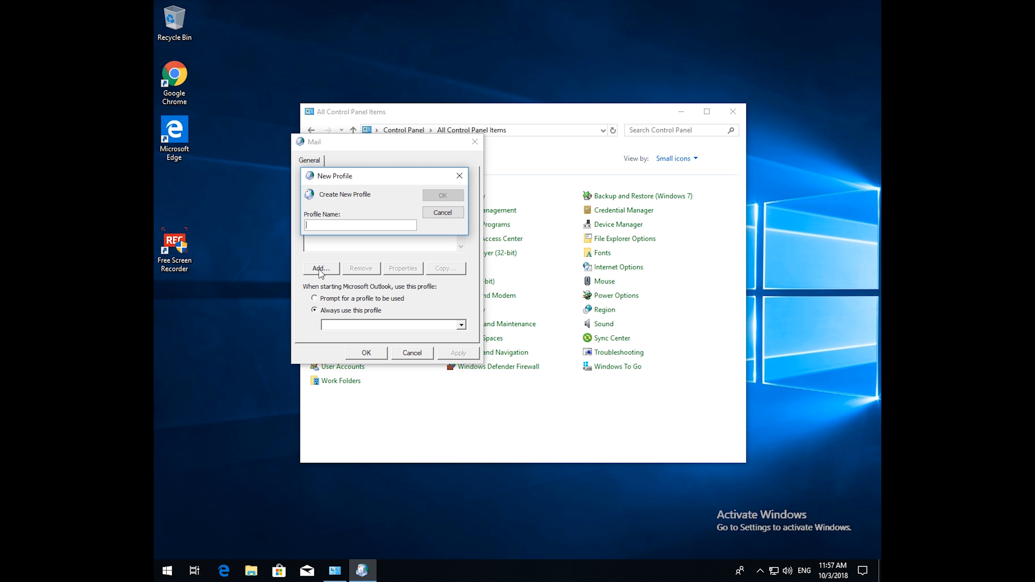
pyautogui.write('Email')
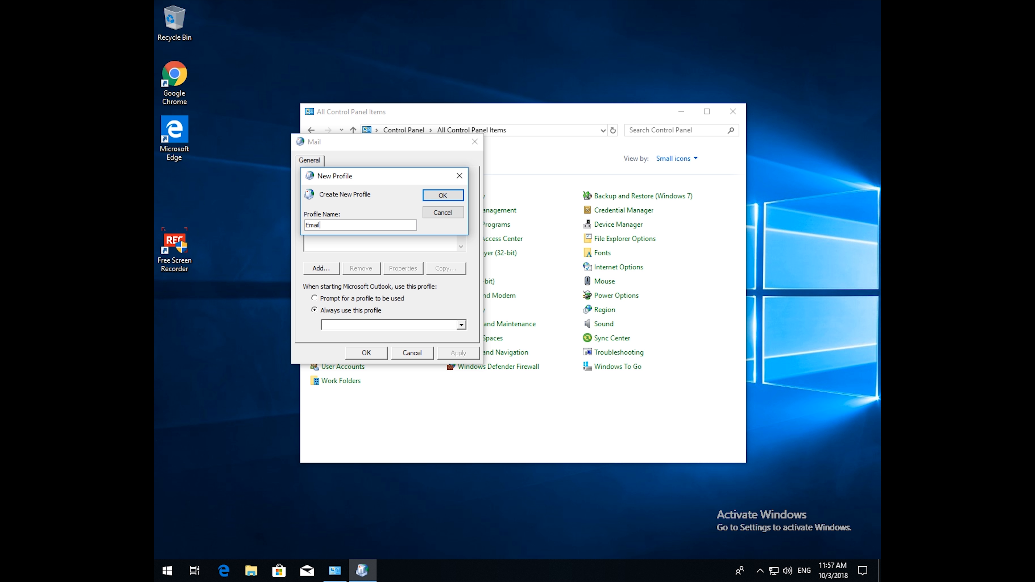
pyautogui.click(441, 196)
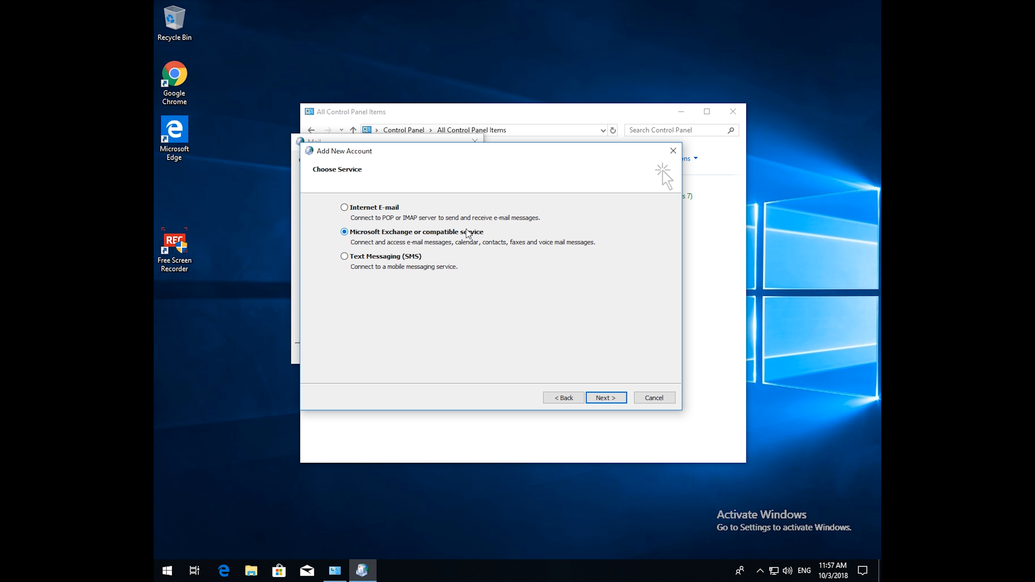
# Choose Microsoft Exchange, enter server outlook.office365.com and the account's e-mail user name, then open More Settings.
pyautogui.click(605, 398)
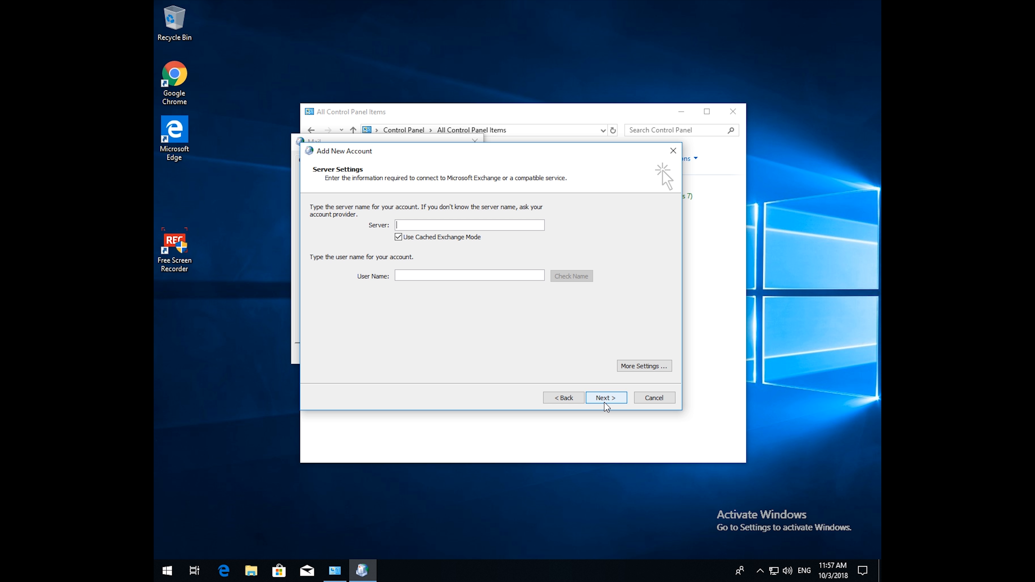
pyautogui.write('outlook.')
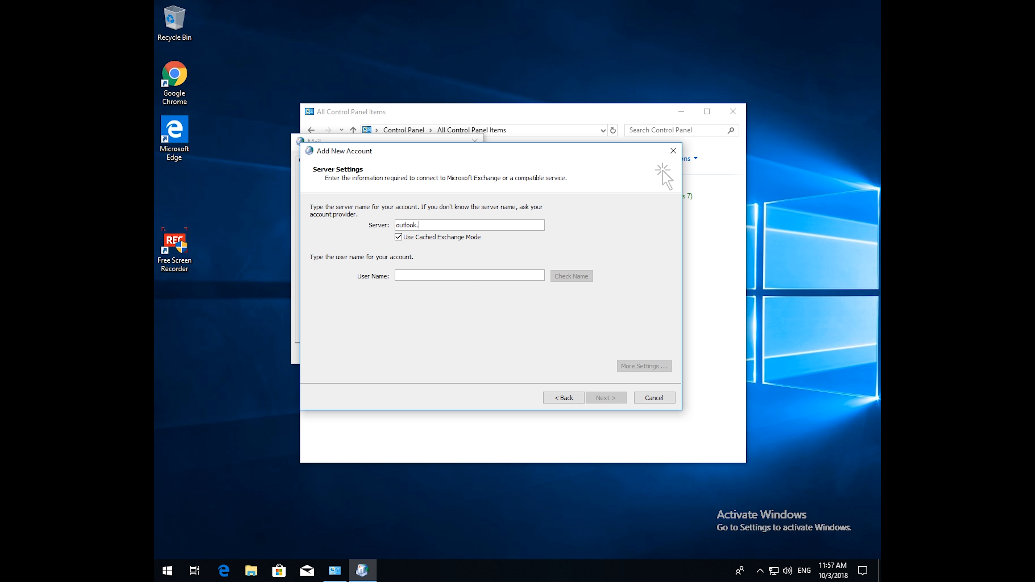
pyautogui.write('off')
pyautogui.write('ice365')
pyautogui.write('.com')
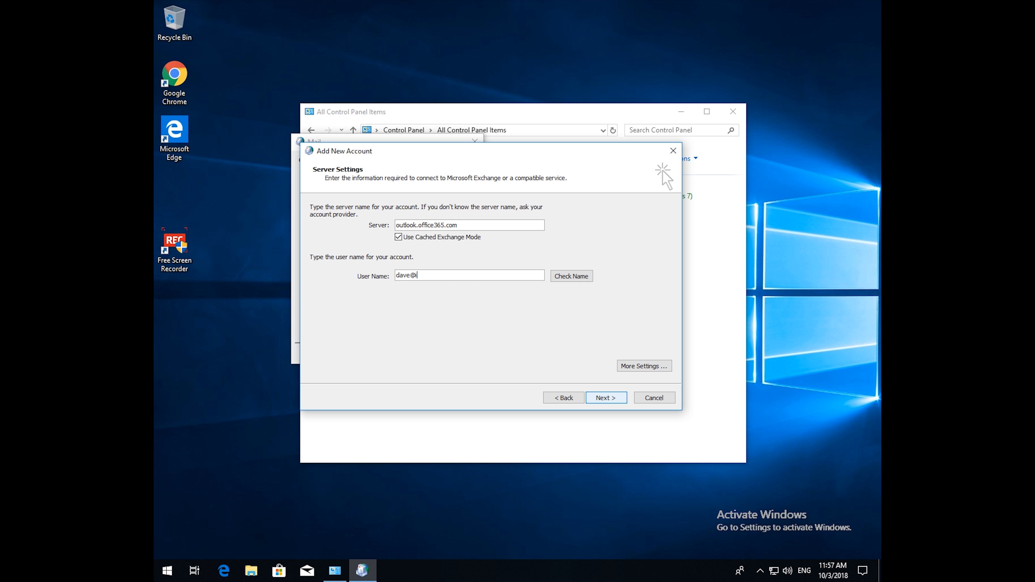
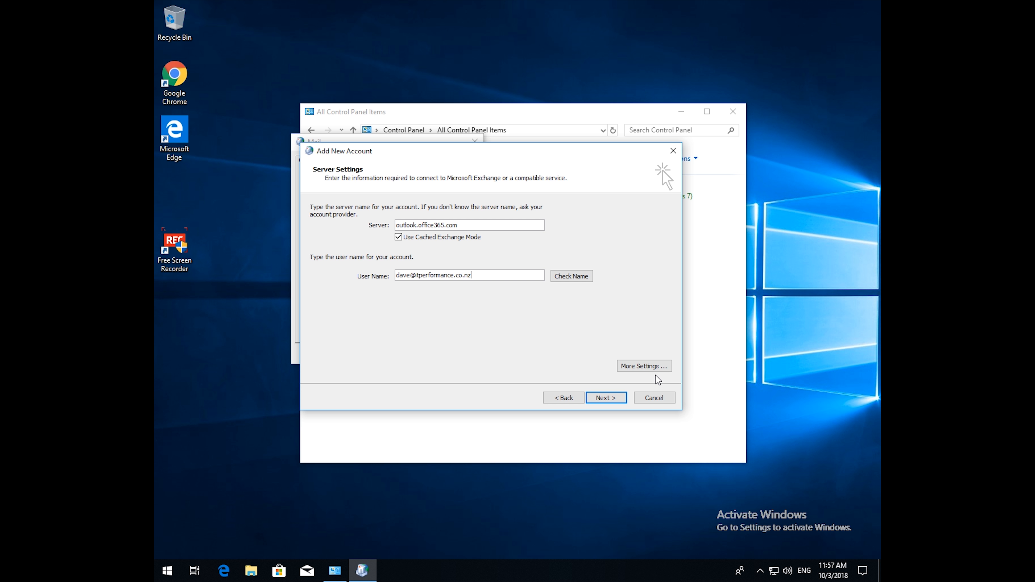
pyautogui.click(649, 367)
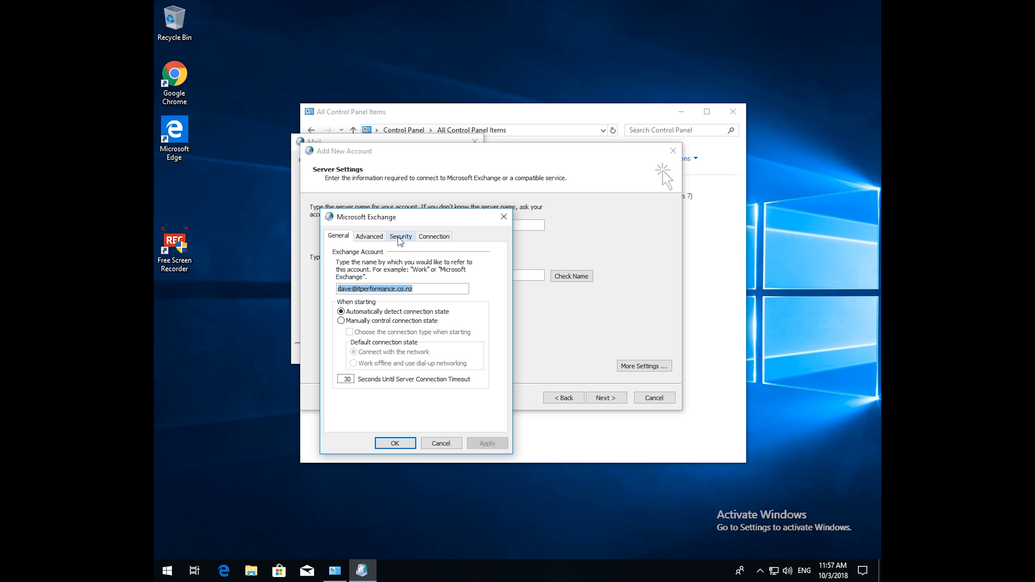
# Set logon security to Anonymous Authentication and enable Connect to Microsoft Exchange using HTTP.
pyautogui.click(400, 239)
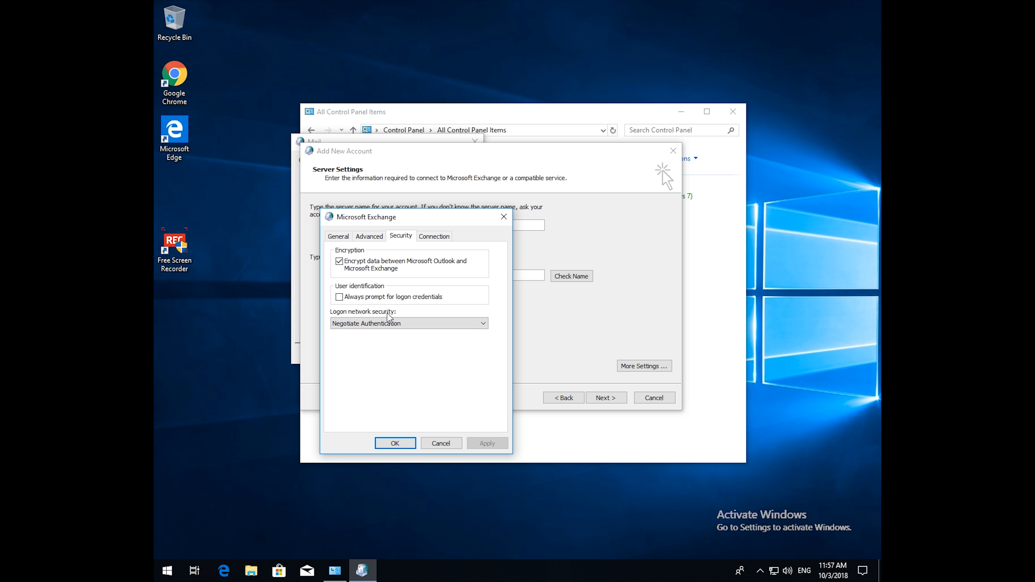
pyautogui.click(386, 323)
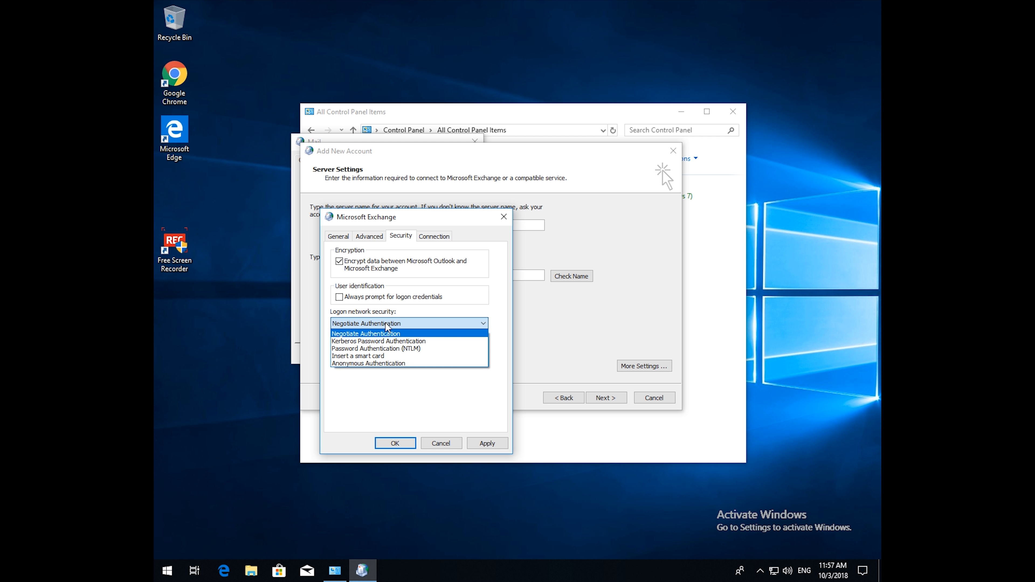
pyautogui.click(379, 363)
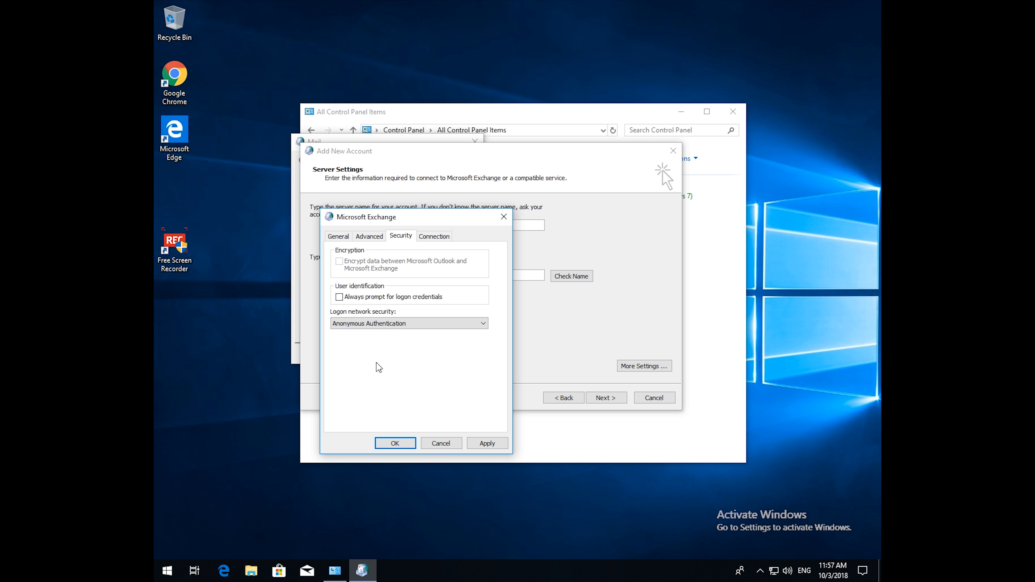
pyautogui.click(479, 442)
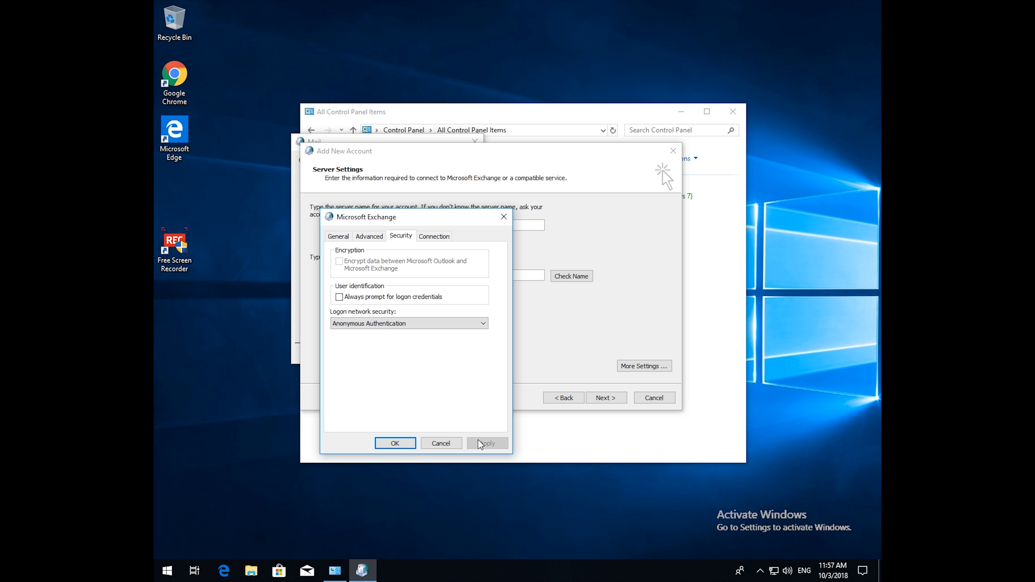
pyautogui.click(433, 236)
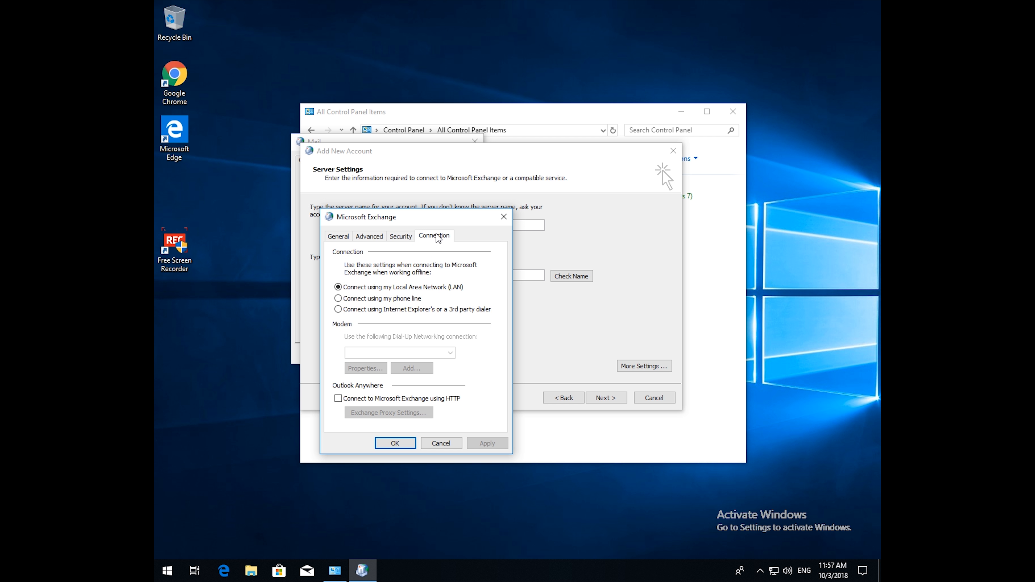
pyautogui.click(383, 399)
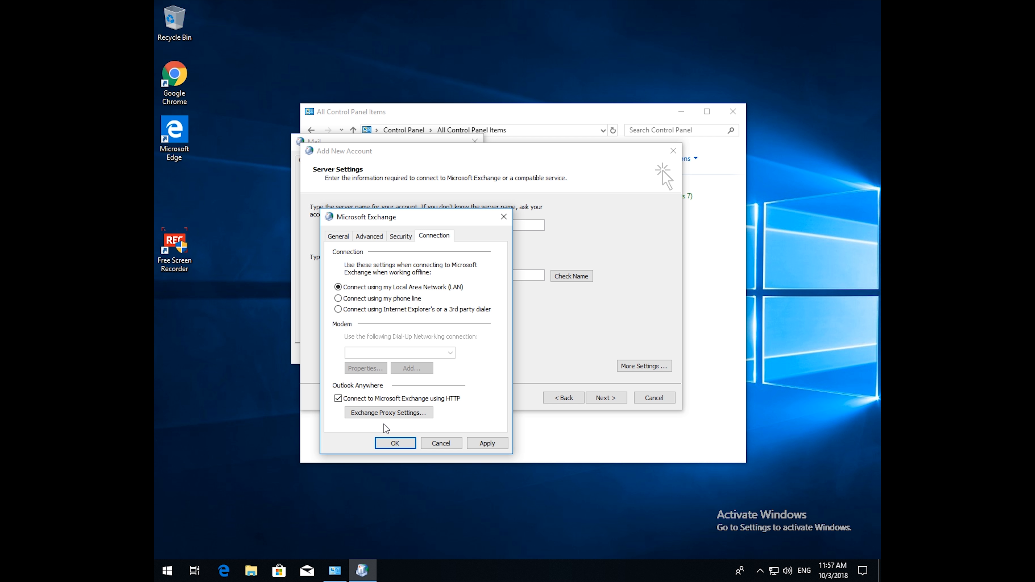
# Set proxy URL outlook.office365.com, Basic Authentication, HTTP first on fast networks, principal name msstd:outlook.com.
pyautogui.click(390, 412)
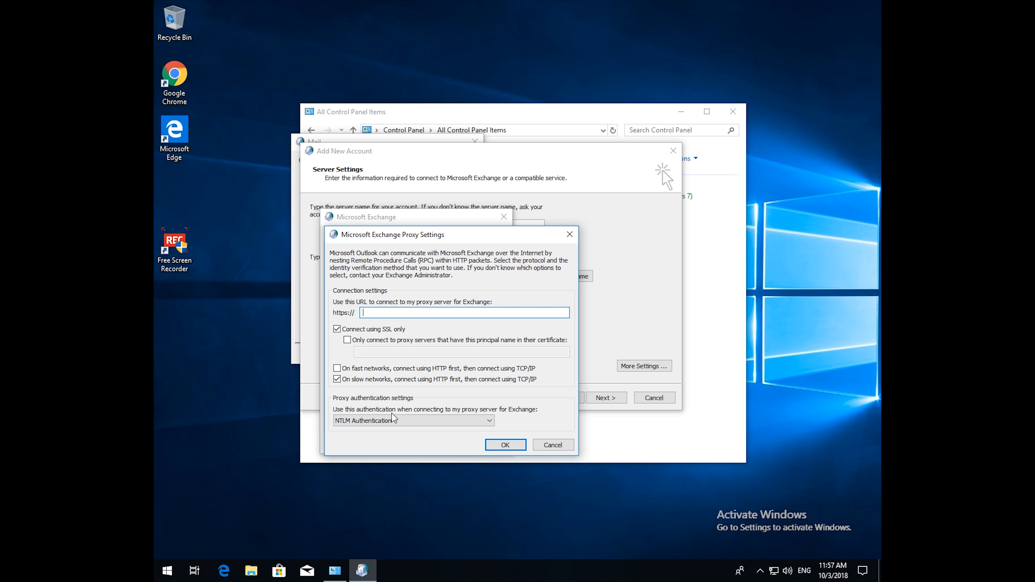
pyautogui.click(391, 421)
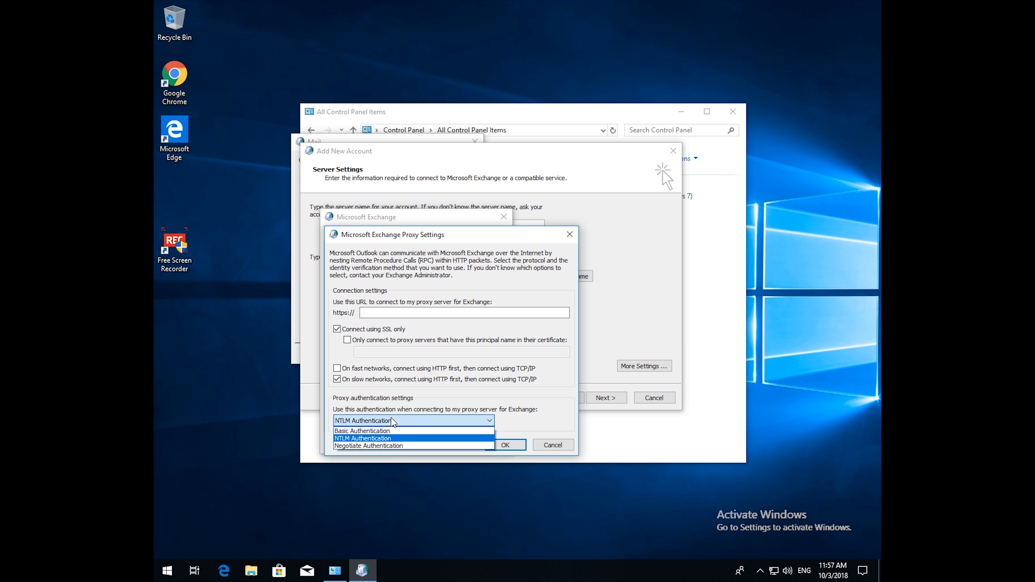
pyautogui.click(388, 431)
pyautogui.click(398, 368)
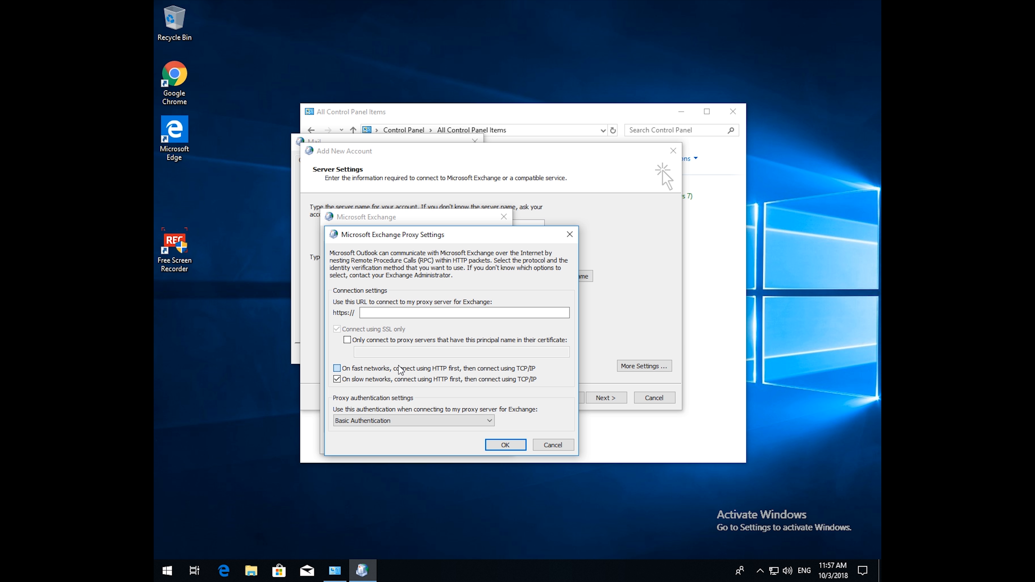
pyautogui.click(406, 313)
pyautogui.write('outlook.office365.com')
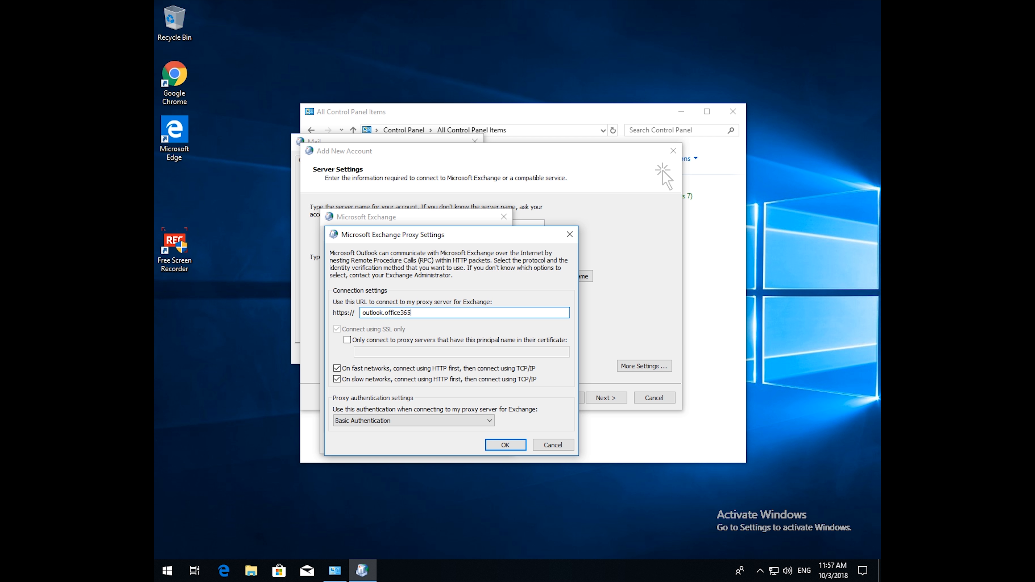
pyautogui.click(355, 341)
pyautogui.click(365, 351)
pyautogui.write('msstd')
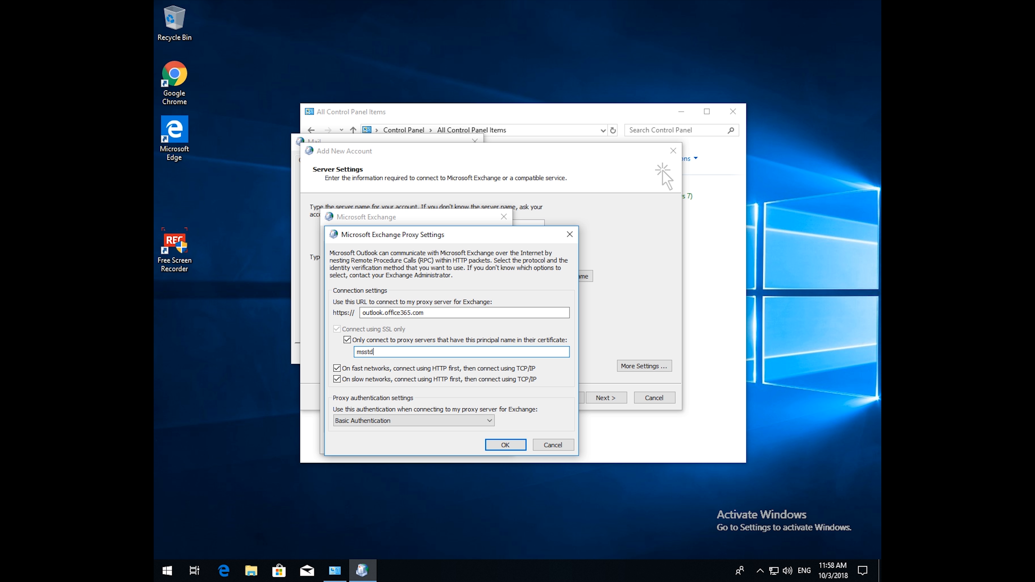
pyautogui.write(':outlook.com')
pyautogui.click(495, 445)
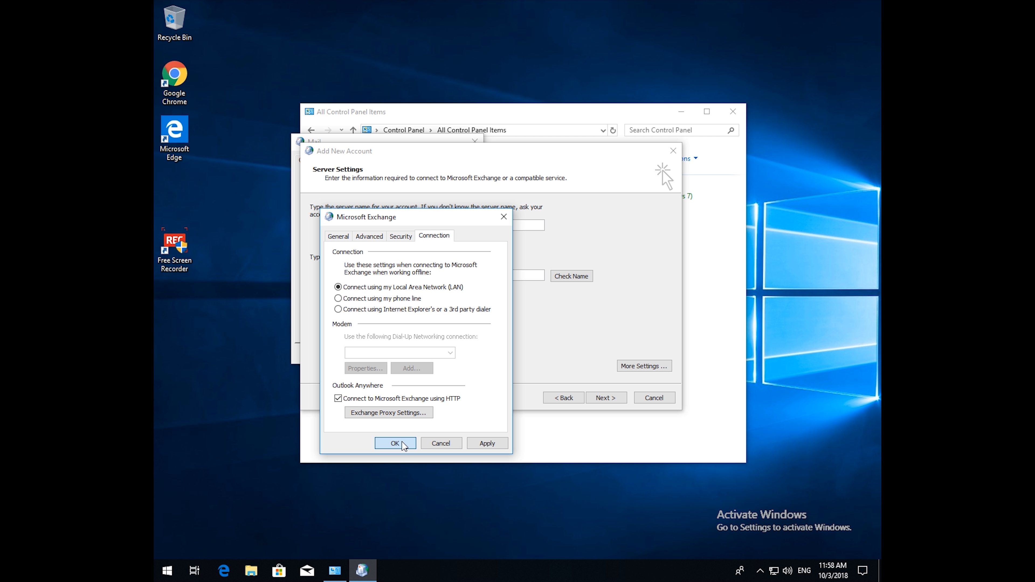
# Check the account name against the server, entering the password with credentials remembered.
pyautogui.click(395, 443)
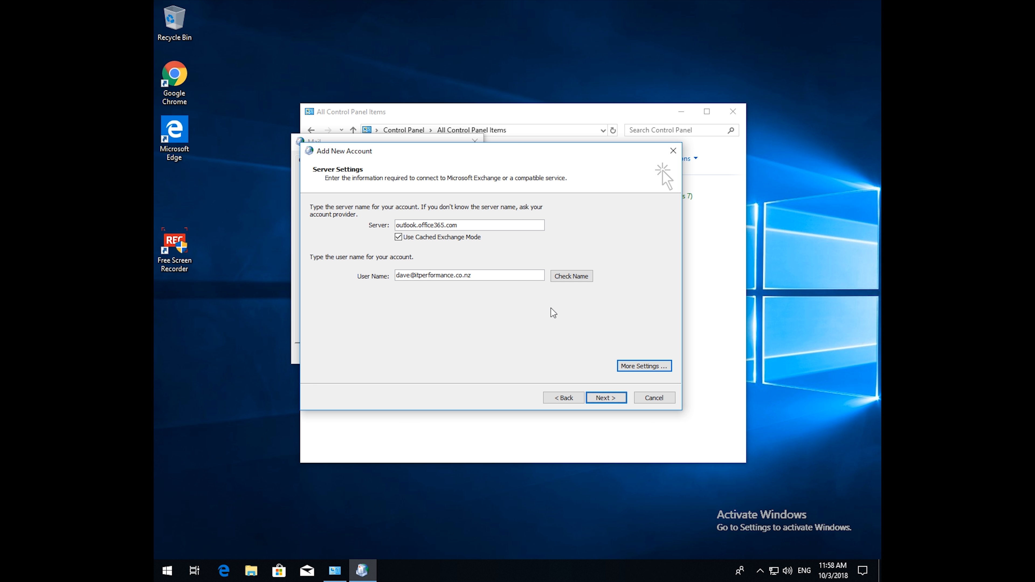
pyautogui.click(569, 277)
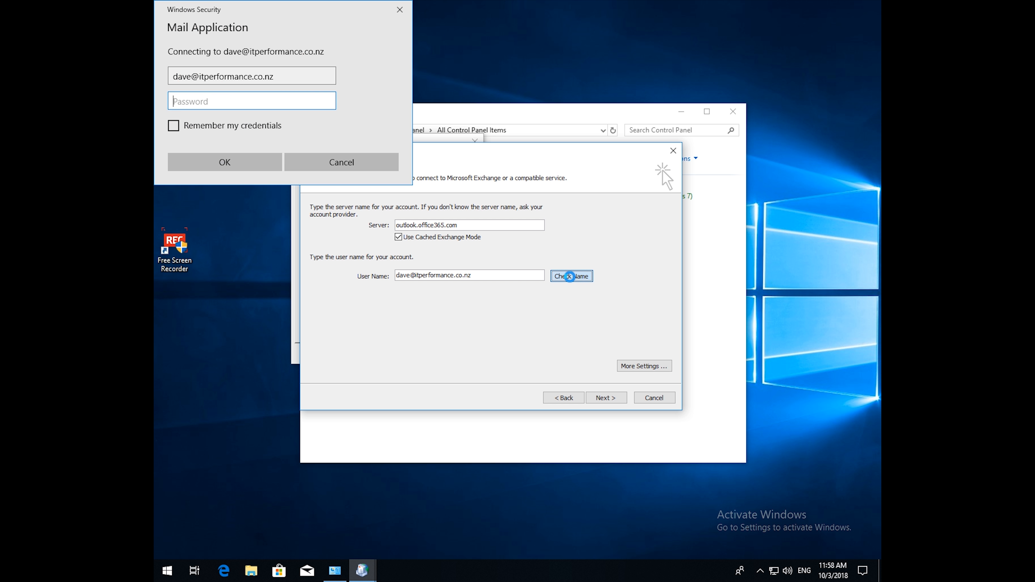
pyautogui.click(232, 127)
pyautogui.click(261, 103)
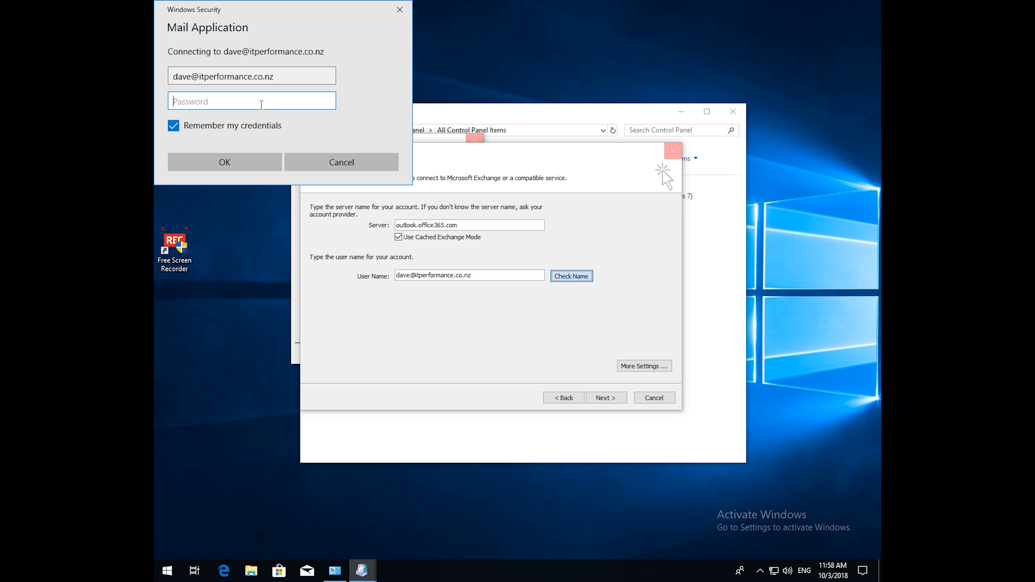
pyautogui.write('••••••••')
pyautogui.click(233, 160)
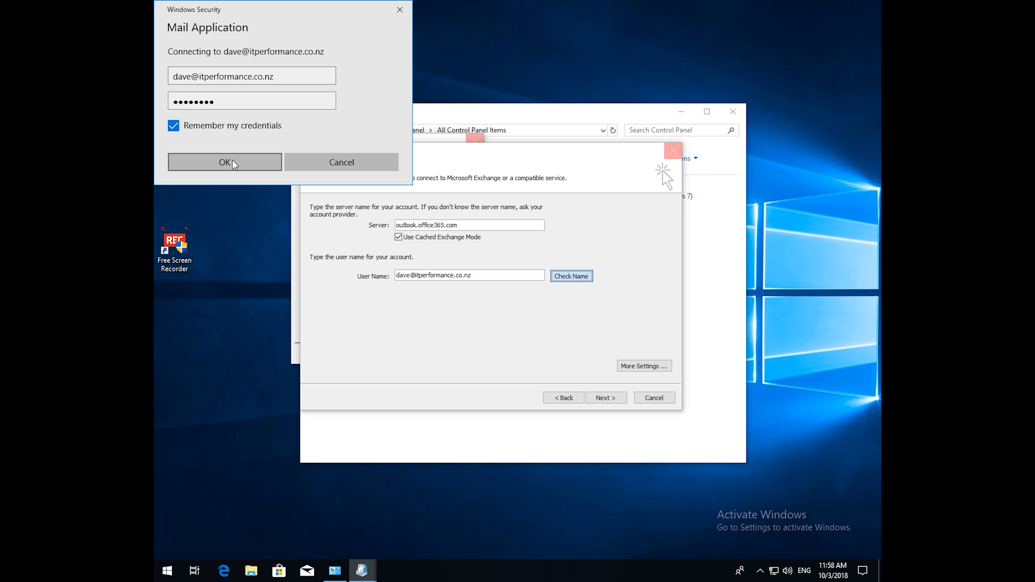
pyautogui.click(233, 162)
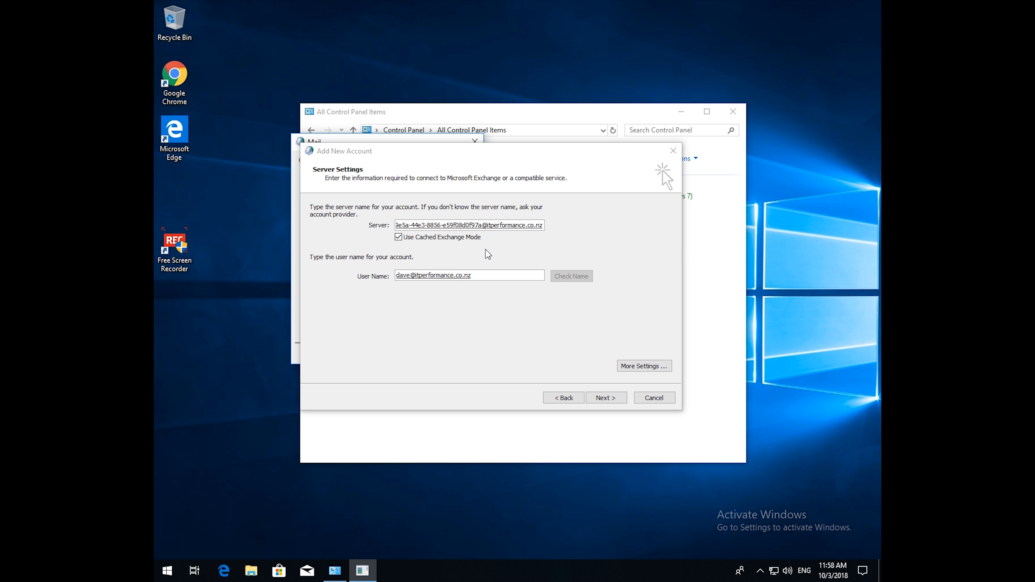
# Finish the account wizard, then close Mail settings and Control Panel.
pyautogui.click(600, 397)
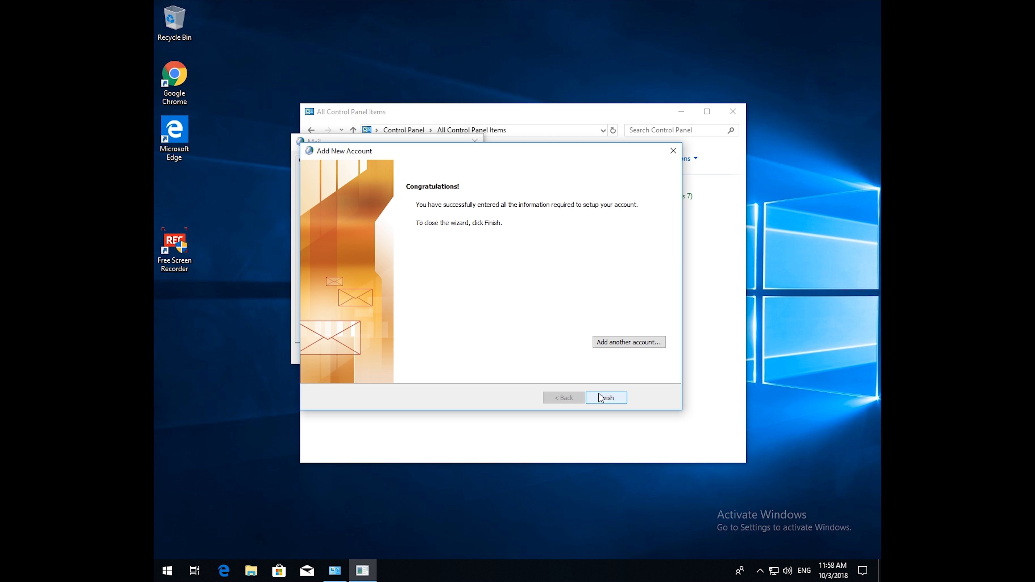
pyautogui.click(601, 398)
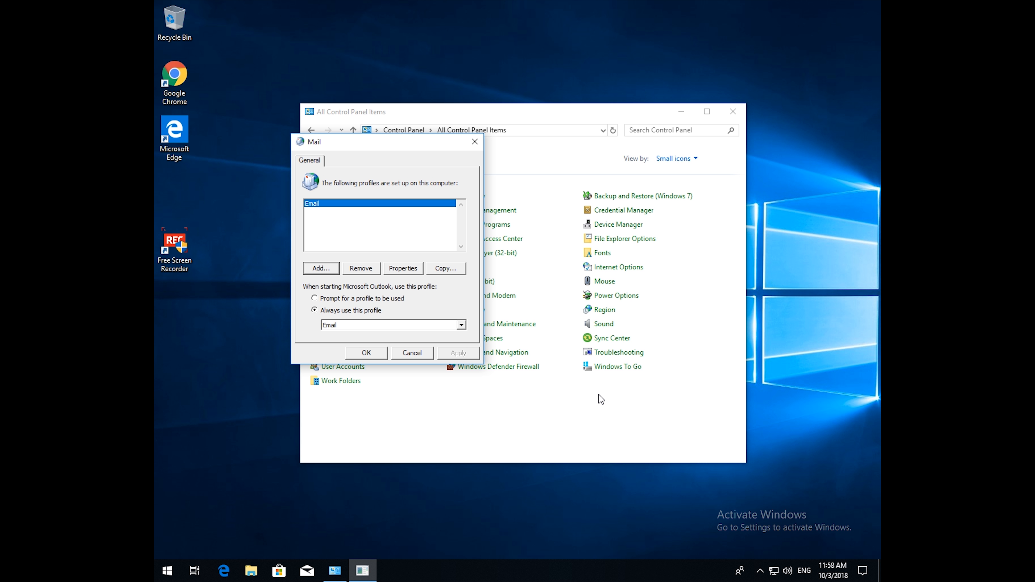
pyautogui.click(371, 353)
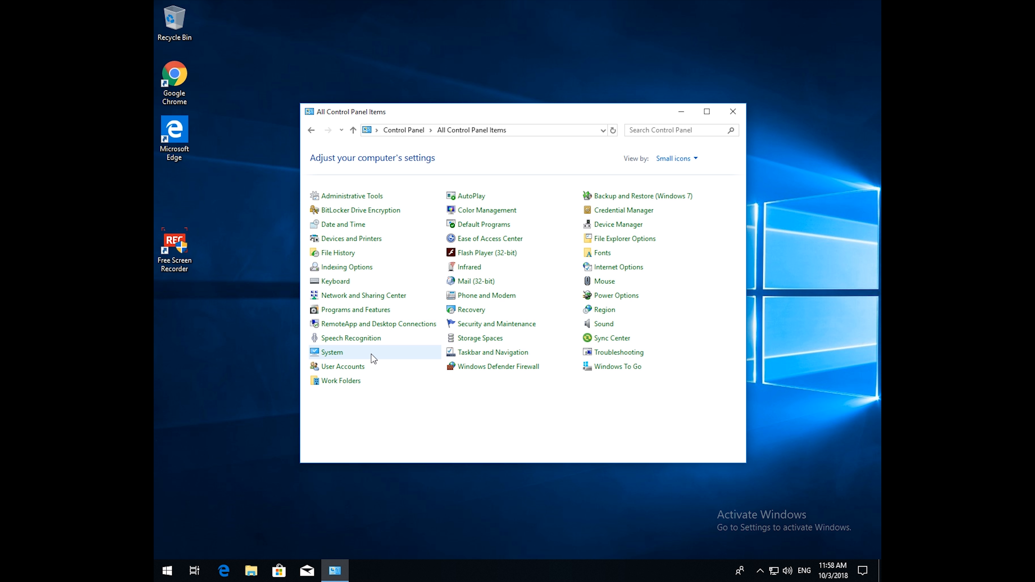
pyautogui.click(733, 111)
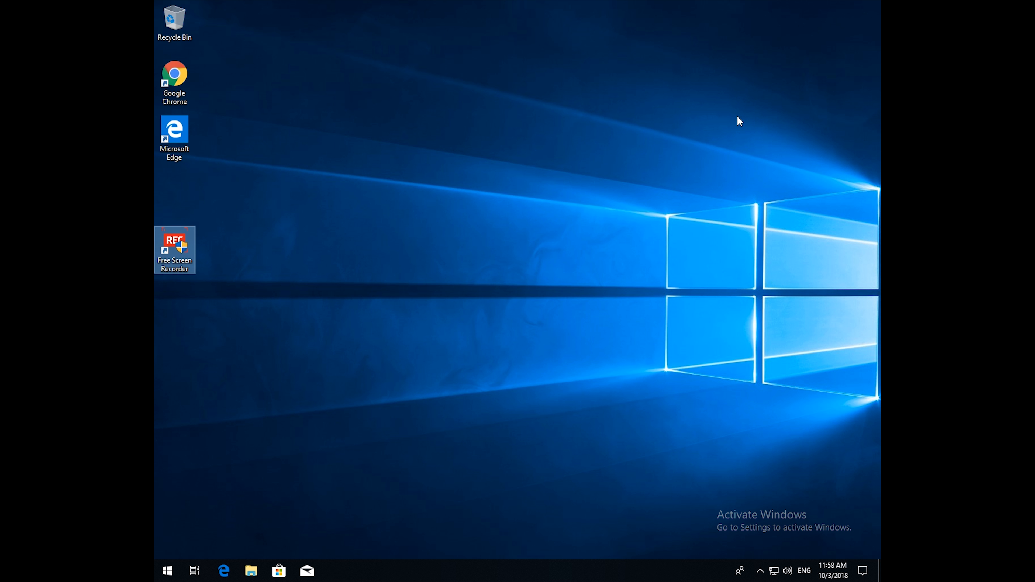
# Launch Microsoft Outlook 2010 from Start by searching 'out', let the Inbox sync, then close it.
pyautogui.click(166, 572)
pyautogui.write('out')
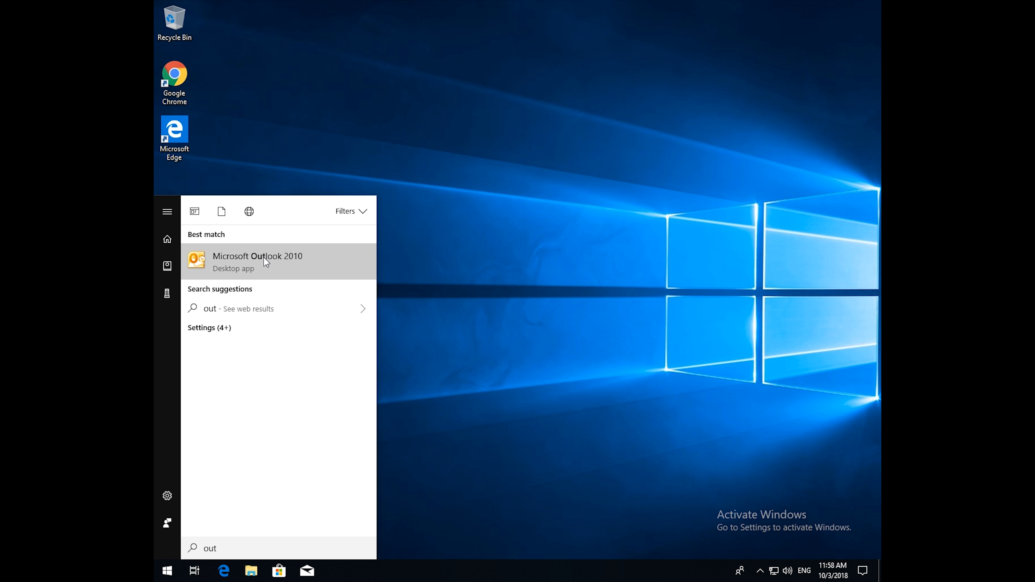
pyautogui.click(266, 261)
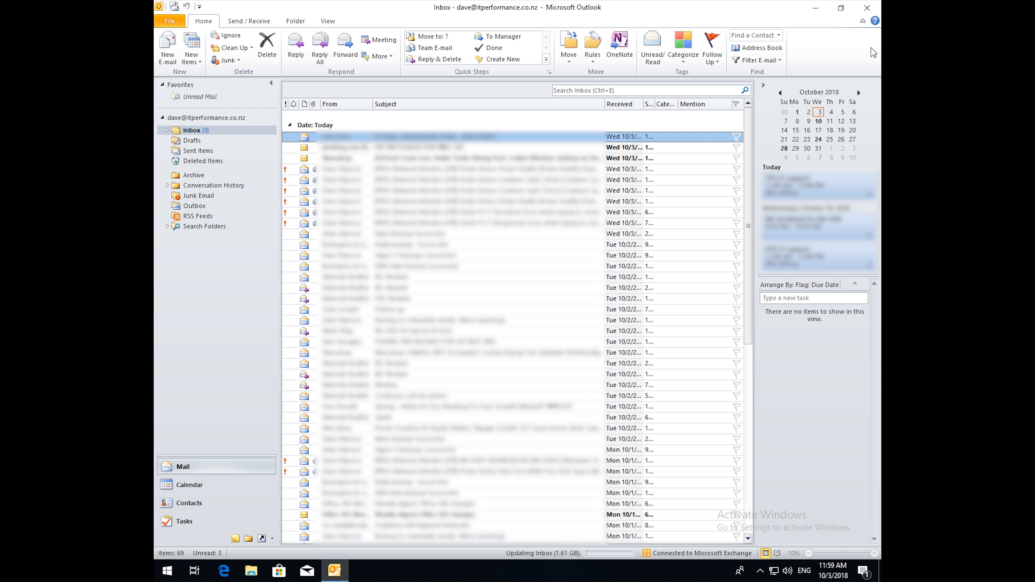
pyautogui.click(866, 7)
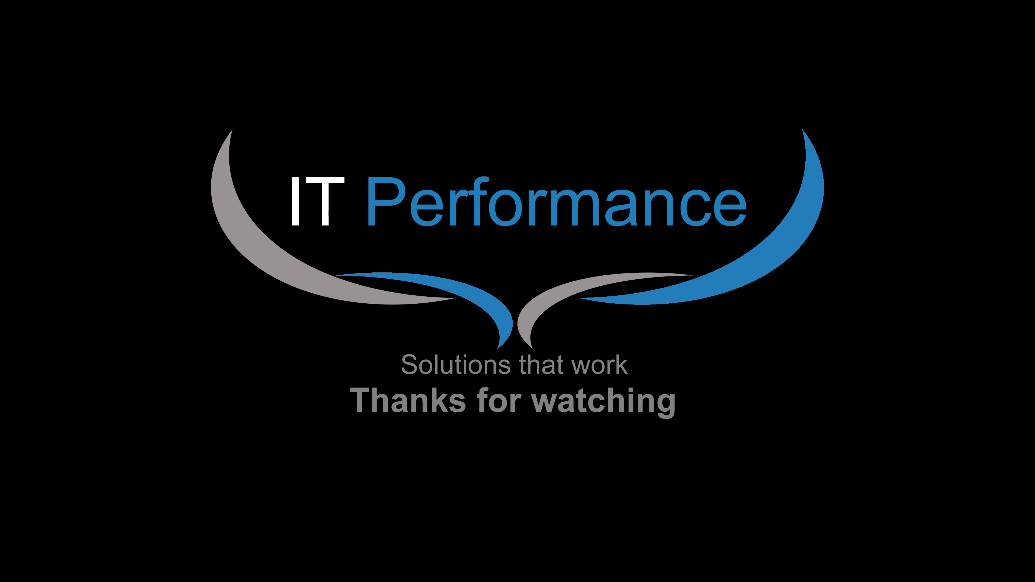